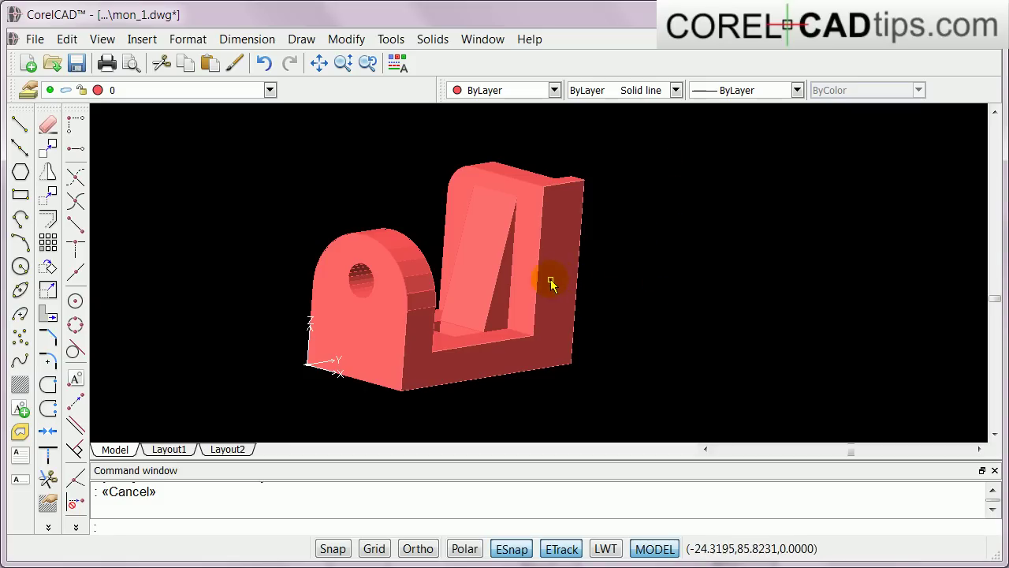
Step: Start Constrained Orbit from the View menu on the red bracket
{"action": "left_click", "coordinate": [462, 323]}
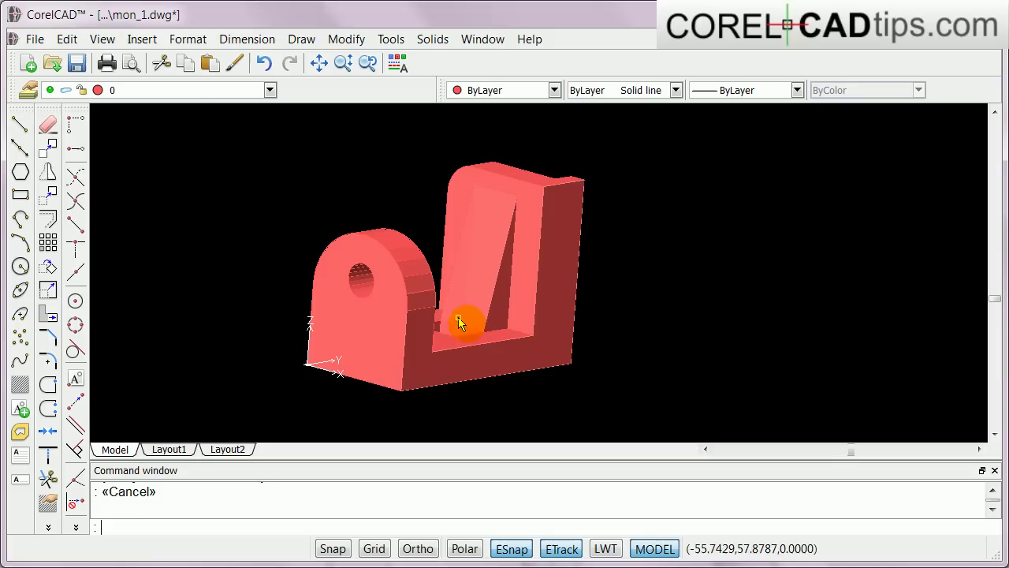
{"action": "scroll", "coordinate": [621, 316], "scroll_direction": "down", "scroll_amount": 1}
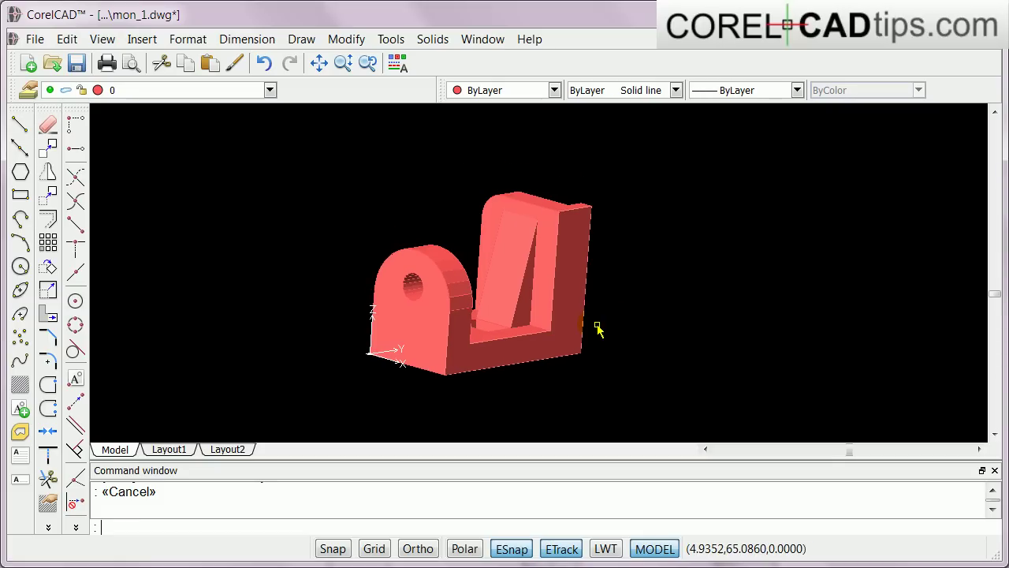
{"action": "scroll", "coordinate": [597, 329], "scroll_direction": "up", "scroll_amount": 1}
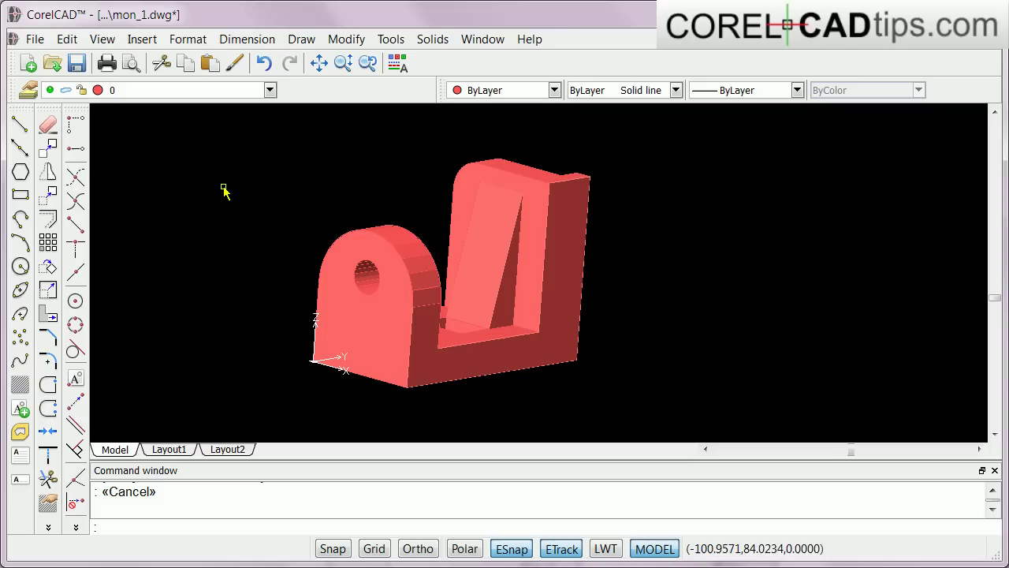
{"action": "left_click", "coordinate": [101, 42]}
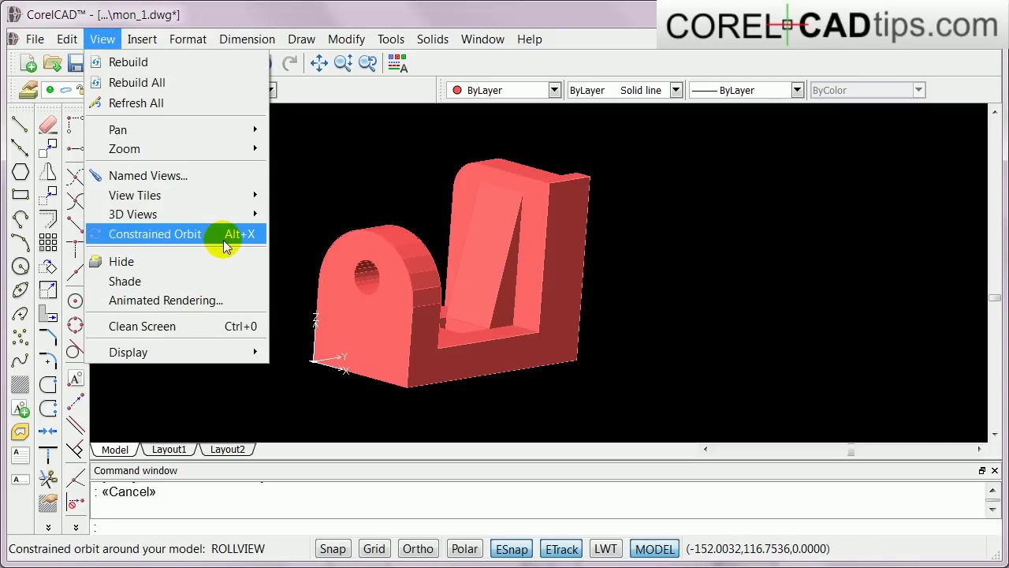
{"action": "left_click", "coordinate": [170, 235]}
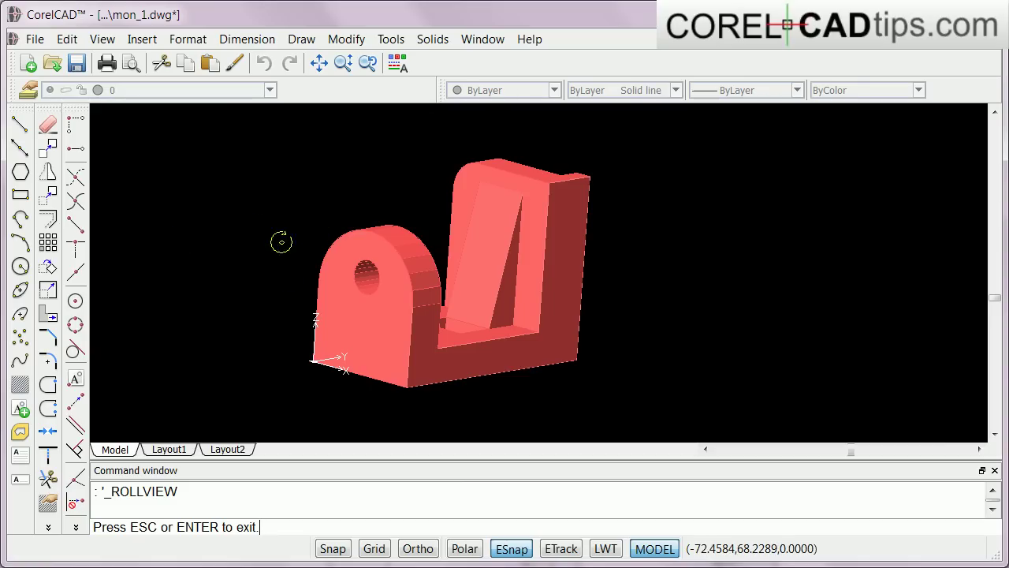
Step: Drag twice inside the viewport to orbit the bracket to a new angle
{"action": "left_click_drag", "start_coordinate": [378, 276], "coordinate": [335, 288]}
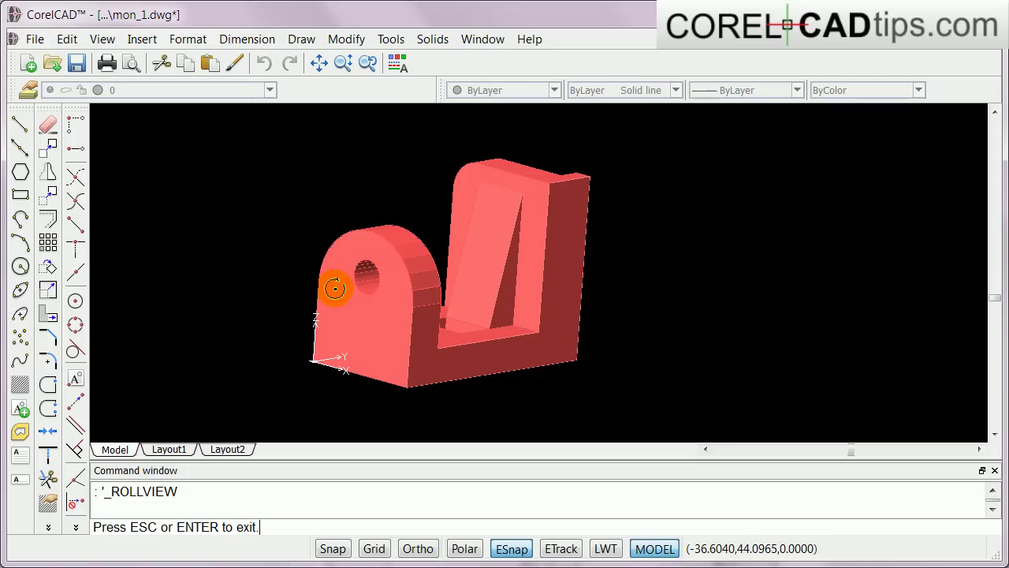
{"action": "mouse_move", "coordinate": [279, 293]}
{"action": "left_mouse_down"}
{"action": "mouse_move", "coordinate": [633, 298]}
{"action": "mouse_move", "coordinate": [597, 254]}
{"action": "mouse_move", "coordinate": [489, 342]}
{"action": "mouse_move", "coordinate": [331, 300]}
{"action": "mouse_move", "coordinate": [394, 354]}
{"action": "mouse_move", "coordinate": [589, 254]}
{"action": "mouse_move", "coordinate": [428, 273]}
{"action": "mouse_move", "coordinate": [446, 311]}
{"action": "mouse_move", "coordinate": [382, 251]}
{"action": "mouse_move", "coordinate": [556, 194]}
{"action": "mouse_move", "coordinate": [534, 300]}
{"action": "mouse_move", "coordinate": [452, 218]}
{"action": "mouse_move", "coordinate": [377, 280]}
{"action": "mouse_move", "coordinate": [358, 266]}
{"action": "left_mouse_up"}
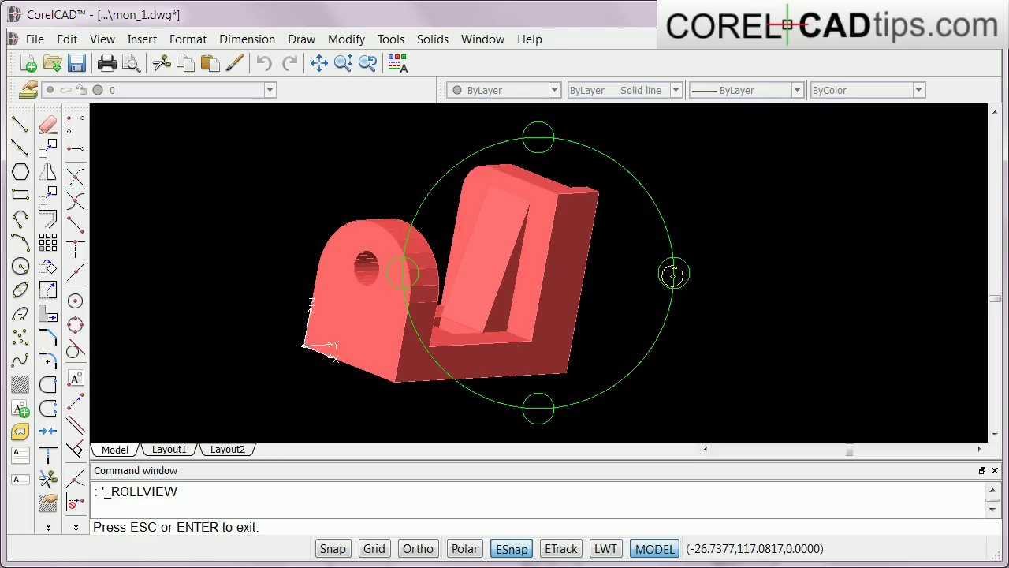
Step: Swing the bracket about its vertical axis and back, then tilt its top toward the viewer
{"action": "left_click_drag", "start_coordinate": [674, 274], "coordinate": [381, 290]}
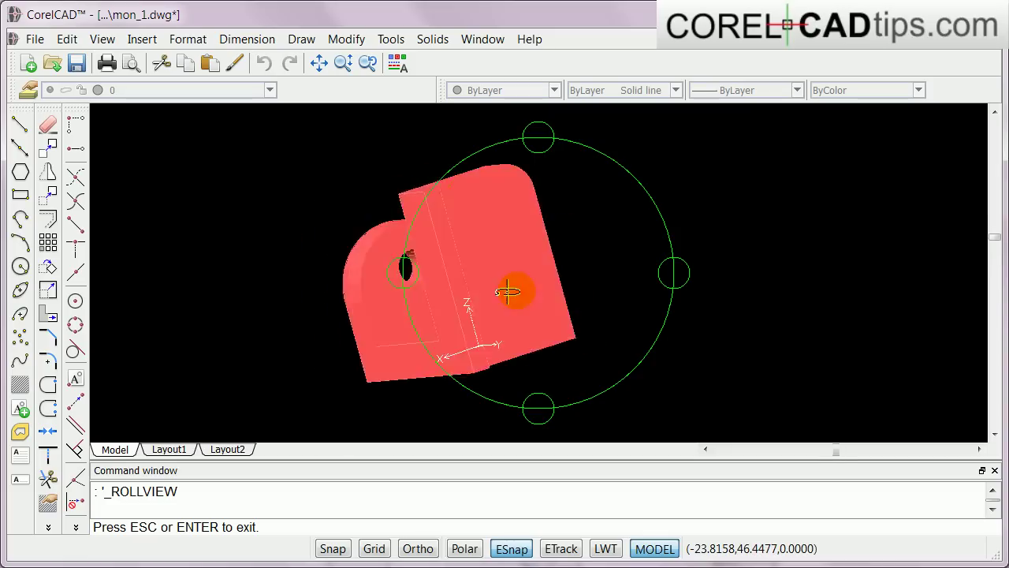
{"action": "mouse_move", "coordinate": [381, 290]}
{"action": "left_mouse_down"}
{"action": "mouse_move", "coordinate": [702, 268]}
{"action": "mouse_move", "coordinate": [659, 266]}
{"action": "left_mouse_up"}
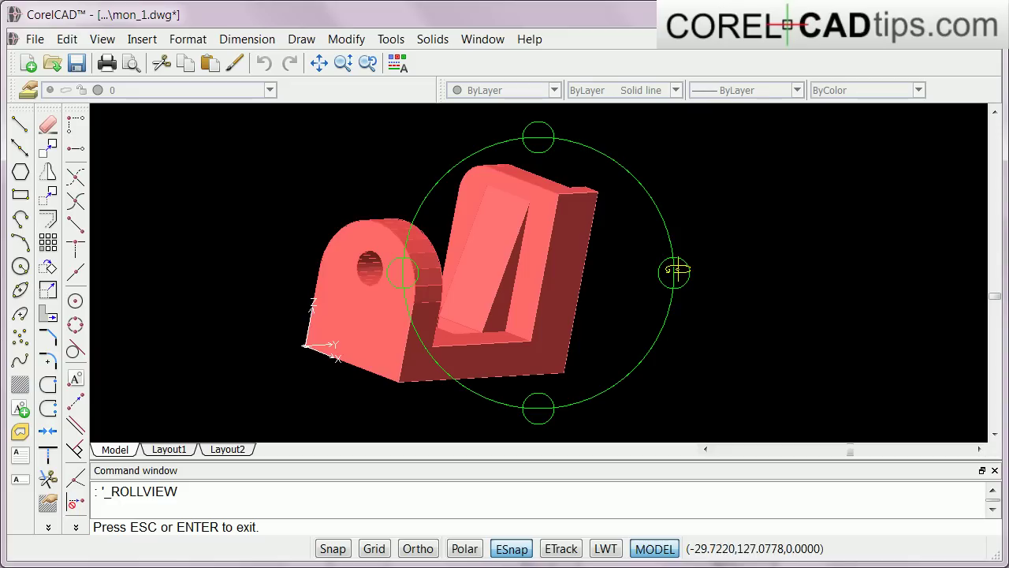
{"action": "left_click_drag", "start_coordinate": [544, 228], "coordinate": [391, 307]}
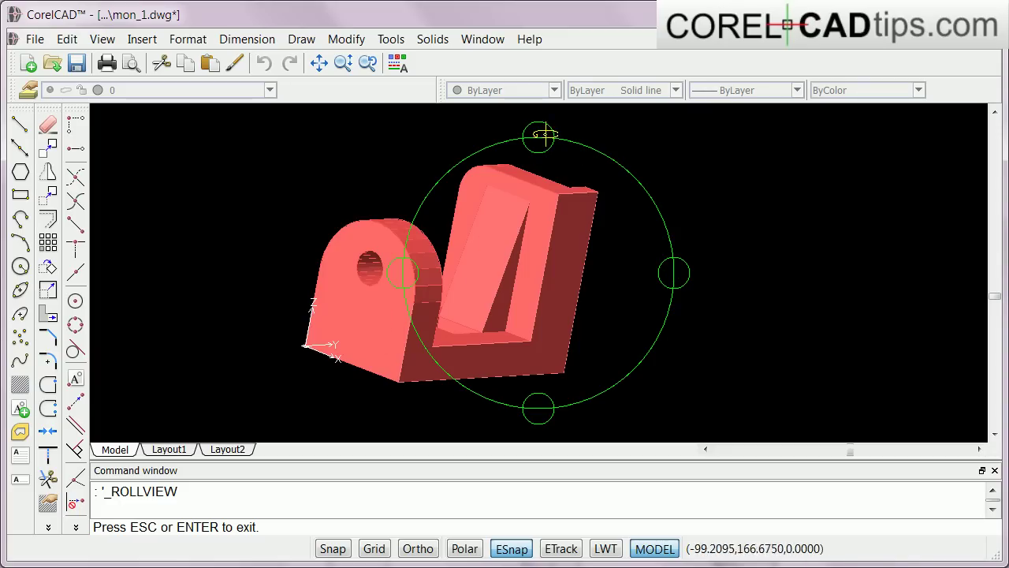
{"action": "mouse_move", "coordinate": [540, 136]}
{"action": "left_mouse_down"}
{"action": "mouse_move", "coordinate": [568, 402]}
{"action": "mouse_move", "coordinate": [541, 153]}
{"action": "mouse_move", "coordinate": [537, 402]}
{"action": "mouse_move", "coordinate": [523, 139]}
{"action": "left_mouse_up"}
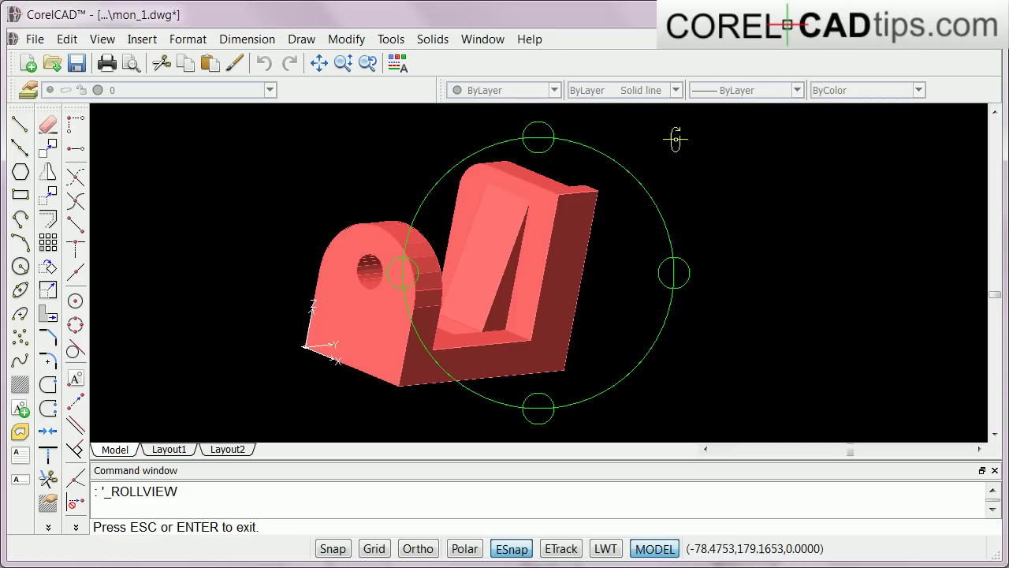
Step: Roll the bracket clockwise, tumble it about both axes, then tumble it freely
{"action": "mouse_move", "coordinate": [675, 140]}
{"action": "left_mouse_down"}
{"action": "mouse_move", "coordinate": [694, 144]}
{"action": "mouse_move", "coordinate": [728, 196]}
{"action": "mouse_move", "coordinate": [736, 303]}
{"action": "mouse_move", "coordinate": [702, 210]}
{"action": "mouse_move", "coordinate": [633, 131]}
{"action": "mouse_move", "coordinate": [705, 200]}
{"action": "mouse_move", "coordinate": [692, 395]}
{"action": "mouse_move", "coordinate": [705, 399]}
{"action": "mouse_move", "coordinate": [716, 220]}
{"action": "mouse_move", "coordinate": [653, 169]}
{"action": "mouse_move", "coordinate": [637, 168]}
{"action": "left_mouse_up"}
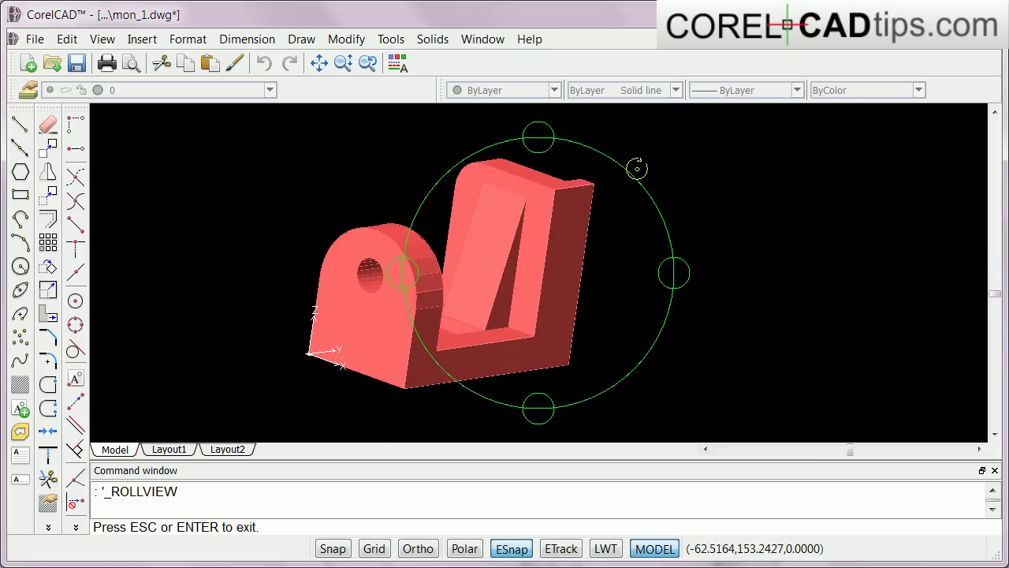
{"action": "mouse_move", "coordinate": [544, 139]}
{"action": "left_mouse_down"}
{"action": "mouse_move", "coordinate": [570, 371]}
{"action": "mouse_move", "coordinate": [546, 135]}
{"action": "left_mouse_up"}
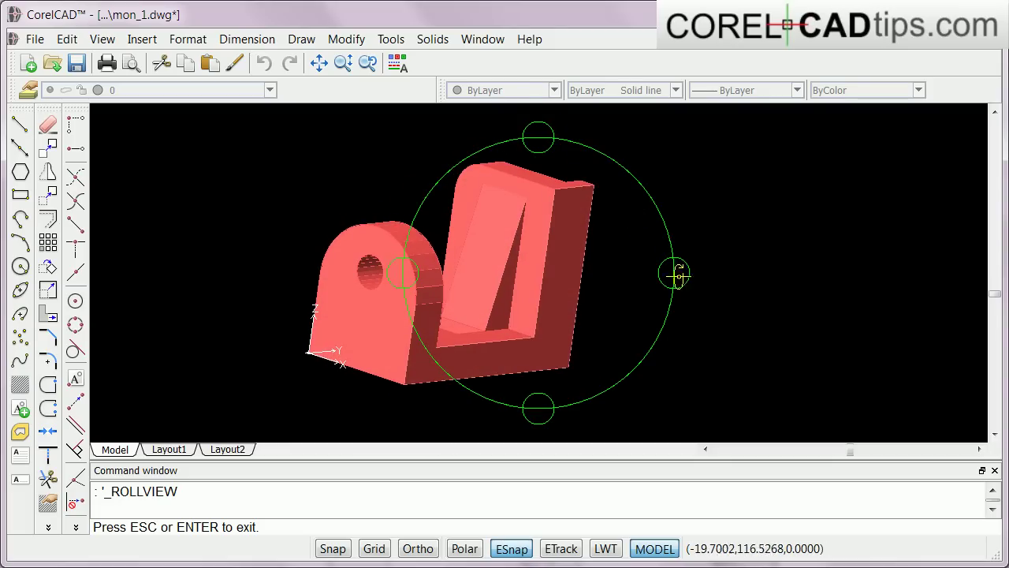
{"action": "mouse_move", "coordinate": [678, 274]}
{"action": "left_mouse_down"}
{"action": "mouse_move", "coordinate": [401, 308]}
{"action": "mouse_move", "coordinate": [677, 286]}
{"action": "left_mouse_up"}
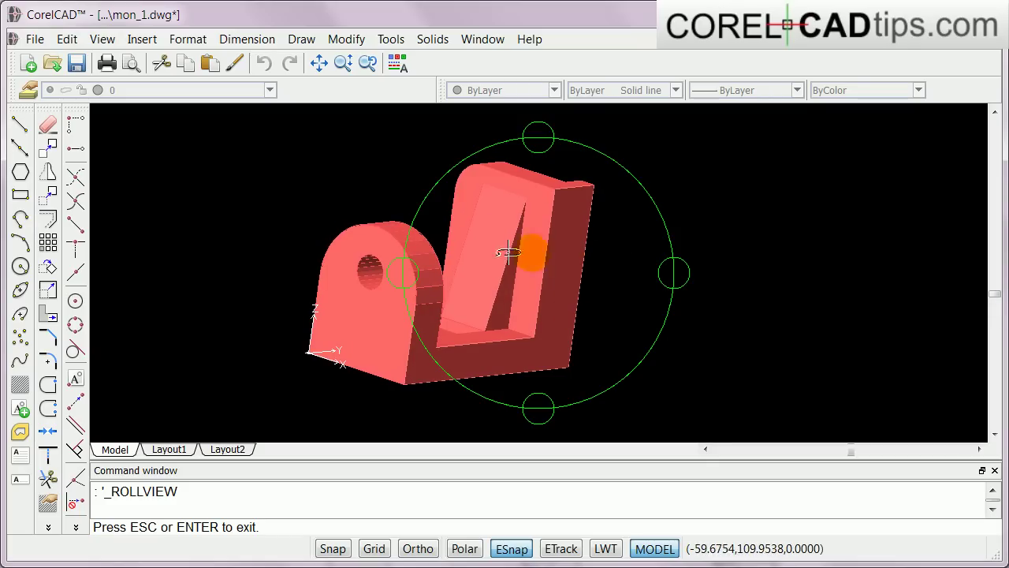
{"action": "mouse_move", "coordinate": [577, 238]}
{"action": "left_mouse_down"}
{"action": "mouse_move", "coordinate": [559, 263]}
{"action": "mouse_move", "coordinate": [500, 248]}
{"action": "mouse_move", "coordinate": [518, 197]}
{"action": "mouse_move", "coordinate": [587, 224]}
{"action": "mouse_move", "coordinate": [588, 284]}
{"action": "mouse_move", "coordinate": [509, 292]}
{"action": "mouse_move", "coordinate": [523, 218]}
{"action": "mouse_move", "coordinate": [585, 242]}
{"action": "mouse_move", "coordinate": [536, 292]}
{"action": "mouse_move", "coordinate": [507, 207]}
{"action": "mouse_move", "coordinate": [588, 228]}
{"action": "mouse_move", "coordinate": [514, 301]}
{"action": "mouse_move", "coordinate": [500, 210]}
{"action": "mouse_move", "coordinate": [567, 284]}
{"action": "mouse_move", "coordinate": [464, 289]}
{"action": "mouse_move", "coordinate": [445, 245]}
{"action": "mouse_move", "coordinate": [473, 192]}
{"action": "mouse_move", "coordinate": [450, 214]}
{"action": "mouse_move", "coordinate": [511, 241]}
{"action": "mouse_move", "coordinate": [519, 191]}
{"action": "mouse_move", "coordinate": [450, 227]}
{"action": "mouse_move", "coordinate": [547, 219]}
{"action": "mouse_move", "coordinate": [475, 194]}
{"action": "mouse_move", "coordinate": [487, 227]}
{"action": "mouse_move", "coordinate": [569, 256]}
{"action": "left_mouse_up"}
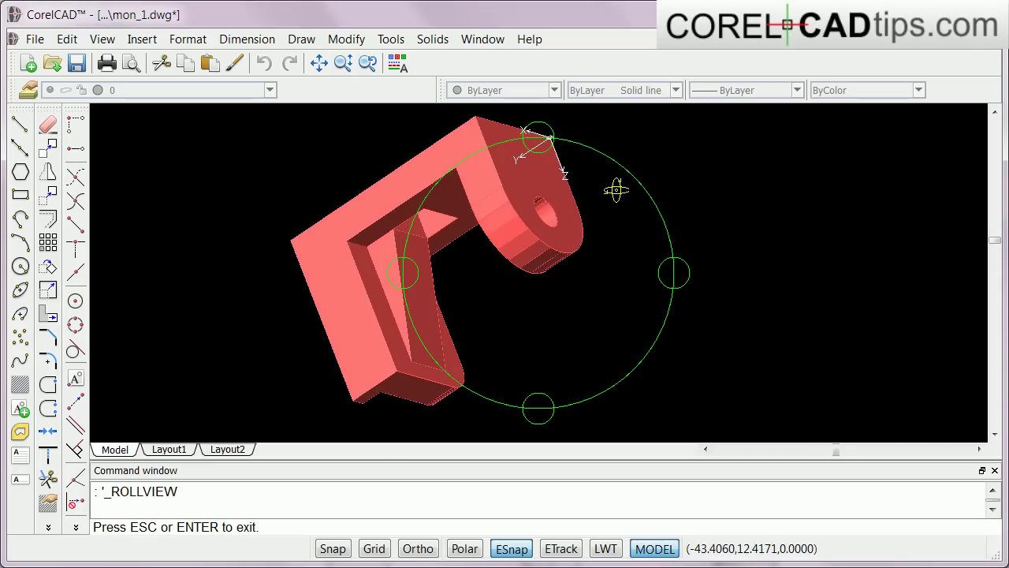
Step: Tumble and roll the bracket upright into a side-on U-profile hiding the lug's hole
{"action": "mouse_move", "coordinate": [539, 137]}
{"action": "left_mouse_down"}
{"action": "mouse_move", "coordinate": [559, 266]}
{"action": "mouse_move", "coordinate": [613, 320]}
{"action": "mouse_move", "coordinate": [655, 303]}
{"action": "mouse_move", "coordinate": [646, 279]}
{"action": "mouse_move", "coordinate": [502, 287]}
{"action": "left_mouse_up"}
{"action": "left_click_drag", "start_coordinate": [541, 413], "coordinate": [494, 293]}
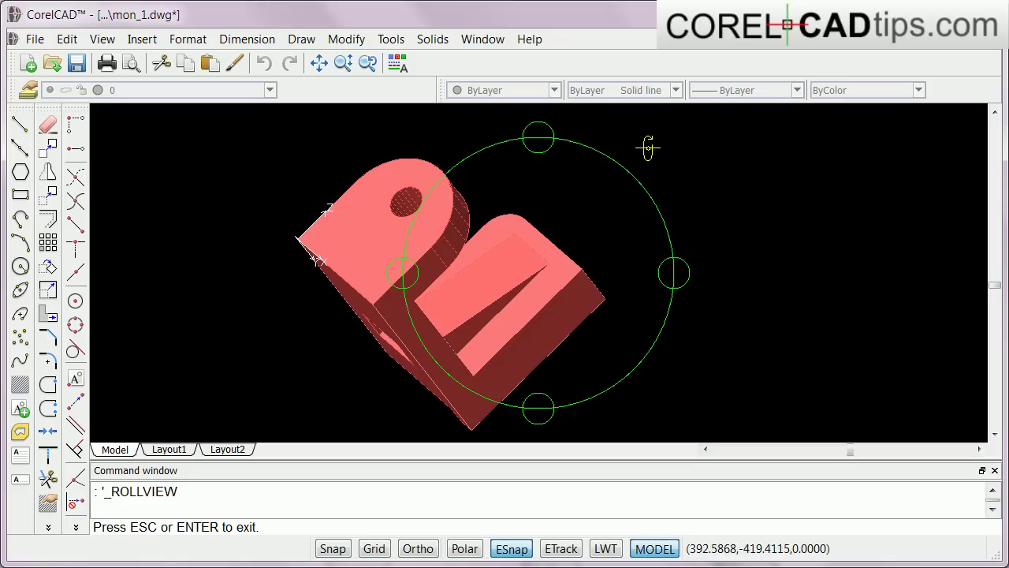
{"action": "mouse_move", "coordinate": [690, 165]}
{"action": "left_mouse_down"}
{"action": "mouse_move", "coordinate": [712, 201]}
{"action": "mouse_move", "coordinate": [617, 144]}
{"action": "mouse_move", "coordinate": [523, 139]}
{"action": "mouse_move", "coordinate": [577, 140]}
{"action": "mouse_move", "coordinate": [563, 157]}
{"action": "left_mouse_up"}
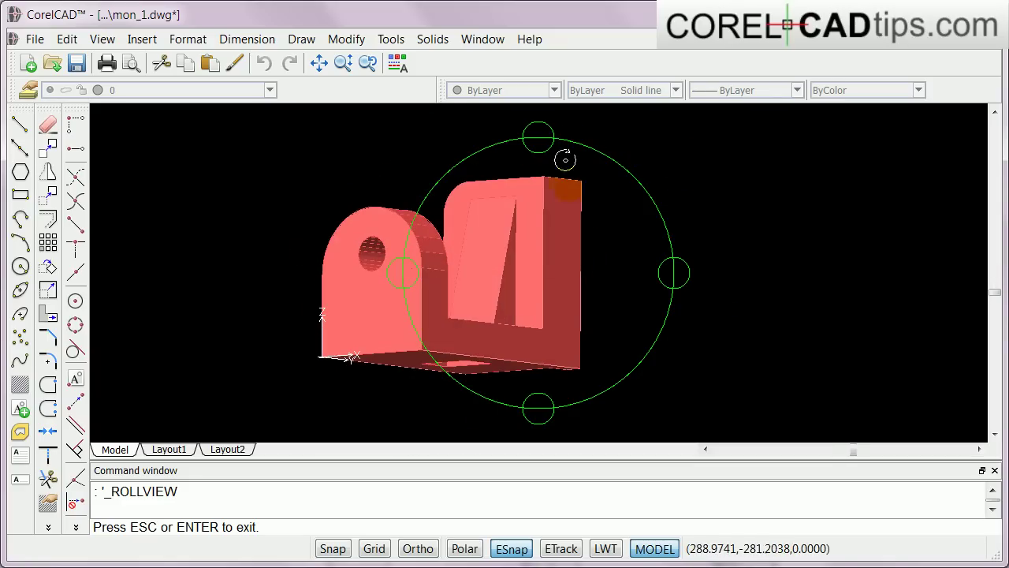
{"action": "mouse_move", "coordinate": [498, 320]}
{"action": "left_mouse_down"}
{"action": "mouse_move", "coordinate": [513, 318]}
{"action": "mouse_move", "coordinate": [478, 322]}
{"action": "left_mouse_up"}
{"action": "mouse_move", "coordinate": [577, 305]}
{"action": "left_mouse_down"}
{"action": "mouse_move", "coordinate": [473, 311]}
{"action": "mouse_move", "coordinate": [566, 324]}
{"action": "left_mouse_up"}
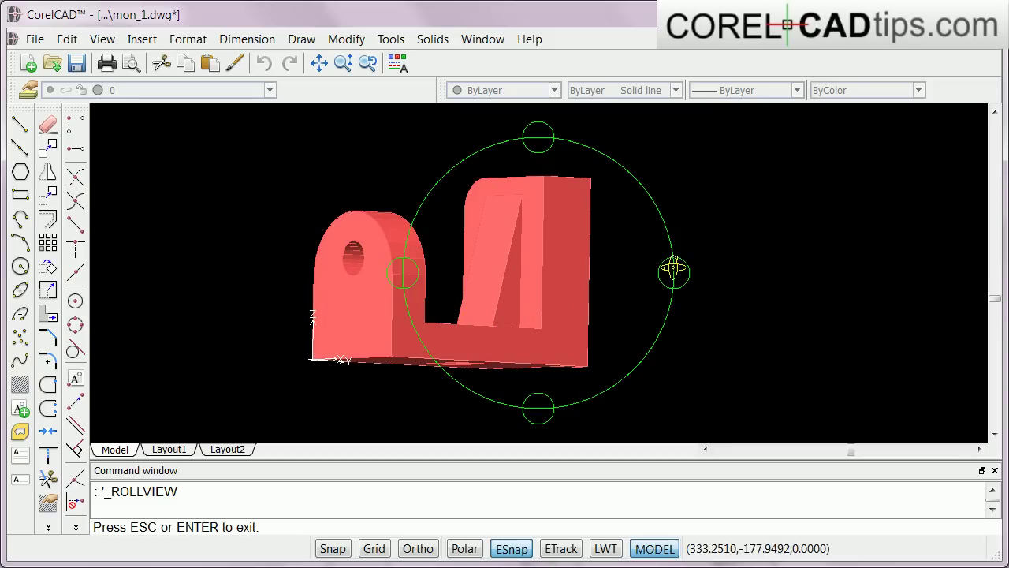
{"action": "left_click_drag", "start_coordinate": [578, 255], "coordinate": [566, 262]}
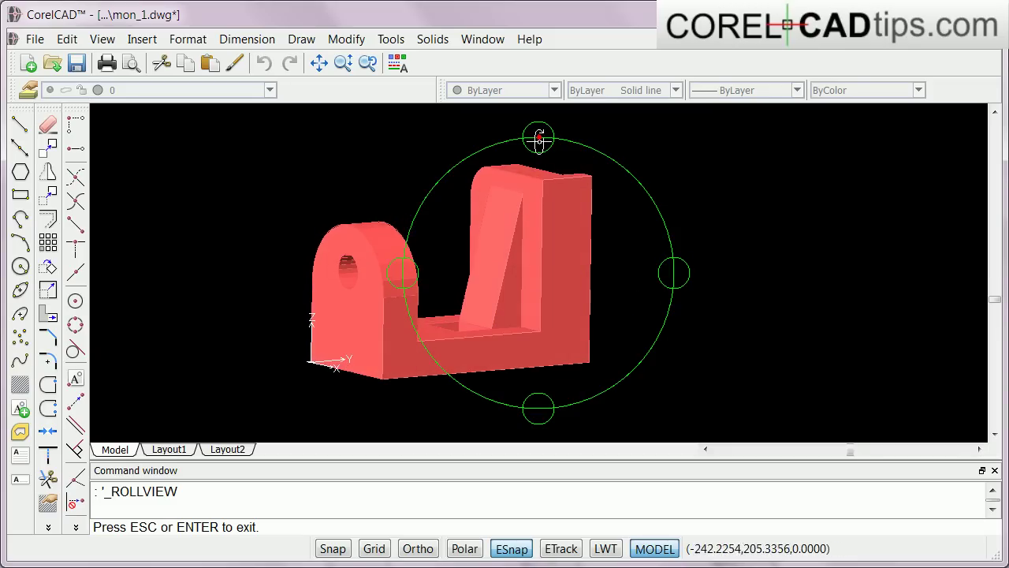
{"action": "mouse_move", "coordinate": [500, 275]}
{"action": "left_mouse_down"}
{"action": "mouse_move", "coordinate": [406, 293]}
{"action": "mouse_move", "coordinate": [477, 289]}
{"action": "mouse_move", "coordinate": [447, 323]}
{"action": "mouse_move", "coordinate": [487, 295]}
{"action": "mouse_move", "coordinate": [491, 270]}
{"action": "mouse_move", "coordinate": [403, 278]}
{"action": "mouse_move", "coordinate": [360, 310]}
{"action": "mouse_move", "coordinate": [526, 271]}
{"action": "mouse_move", "coordinate": [462, 275]}
{"action": "mouse_move", "coordinate": [516, 262]}
{"action": "mouse_move", "coordinate": [501, 278]}
{"action": "mouse_move", "coordinate": [522, 273]}
{"action": "mouse_move", "coordinate": [453, 279]}
{"action": "left_mouse_up"}
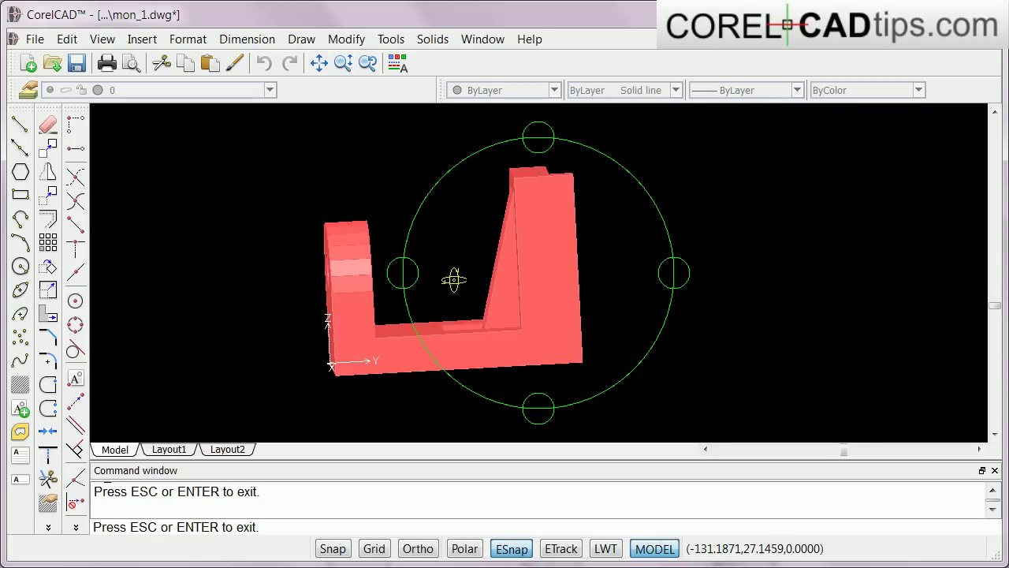
Step: End the orbit with Enter and pan the bracket slightly to the right
{"action": "key", "text": "Return"}
{"action": "left_click", "coordinate": [495, 278]}
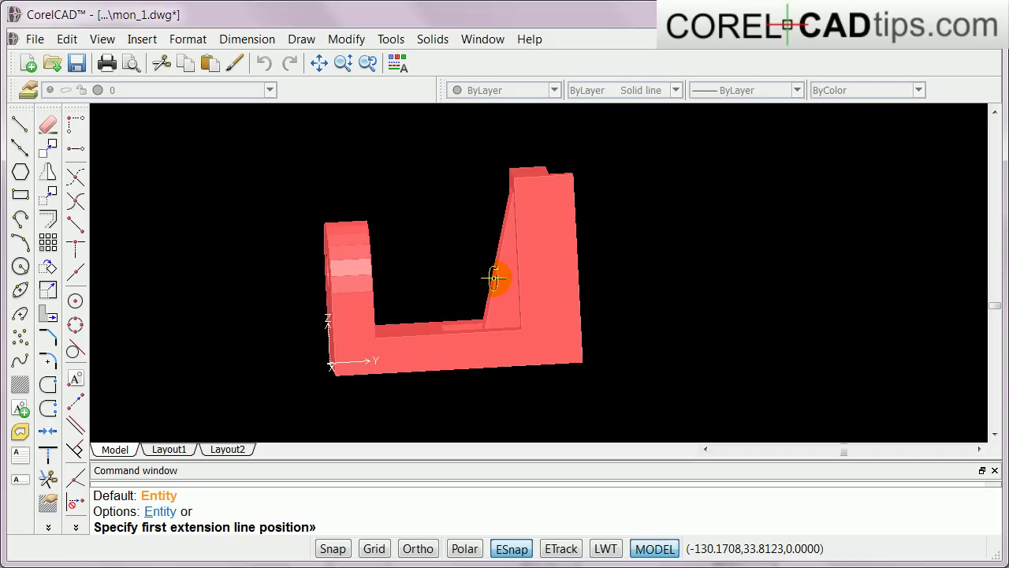
{"action": "mouse_move", "coordinate": [494, 277]}
{"action": "middle_mouse_down"}
{"action": "mouse_move", "coordinate": [539, 288]}
{"action": "mouse_move", "coordinate": [525, 289]}
{"action": "middle_mouse_up"}
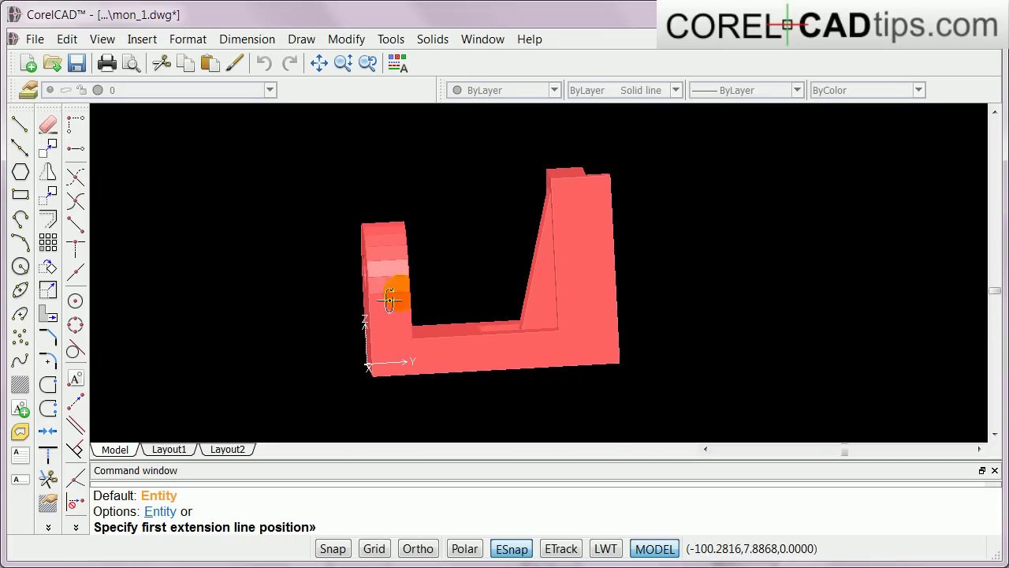
Step: Dismiss the View menu unused and cancel the pending dimension command with Esc
{"action": "left_click", "coordinate": [111, 45]}
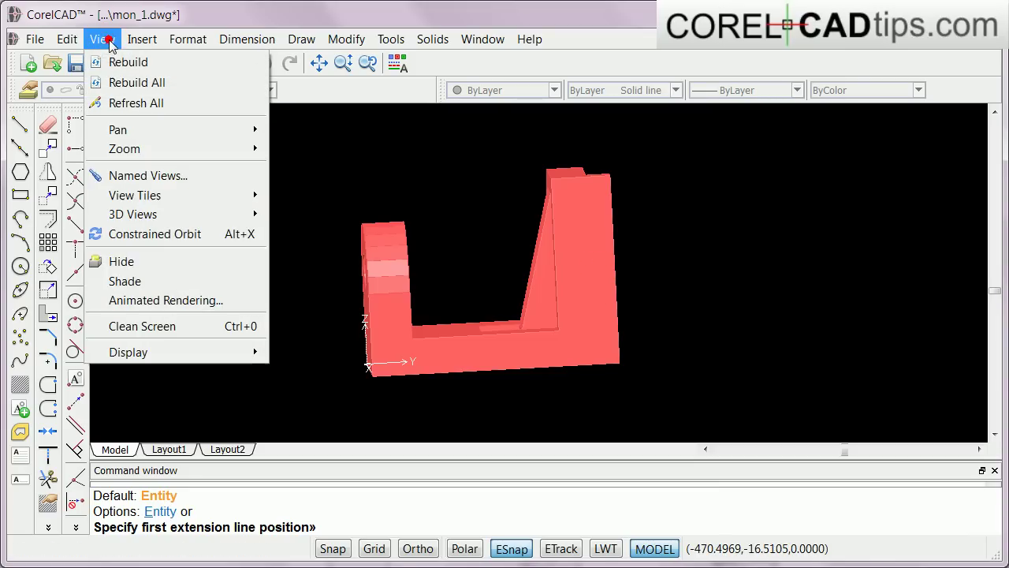
{"action": "left_click", "coordinate": [600, 18]}
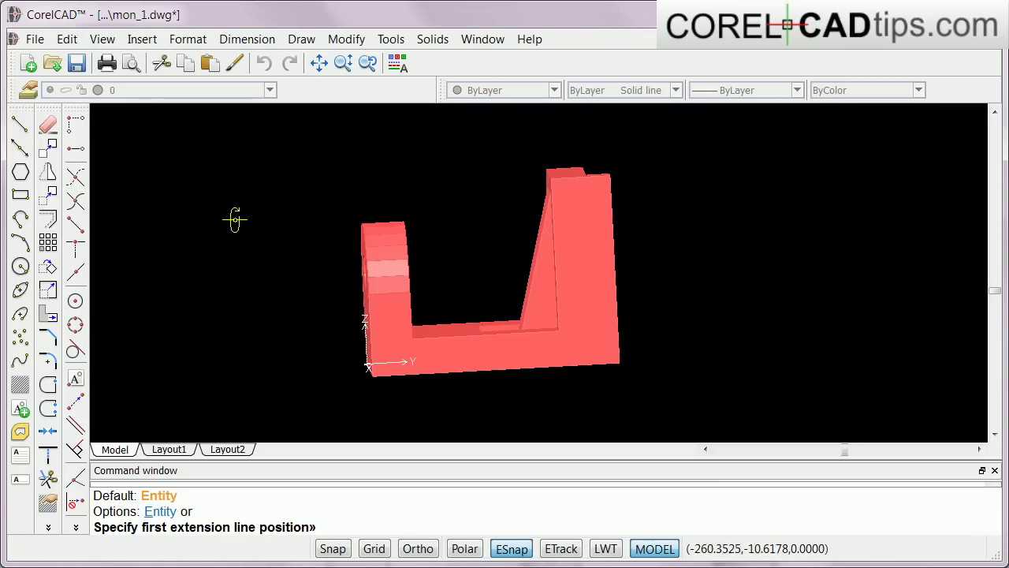
{"action": "key", "text": "Escape"}
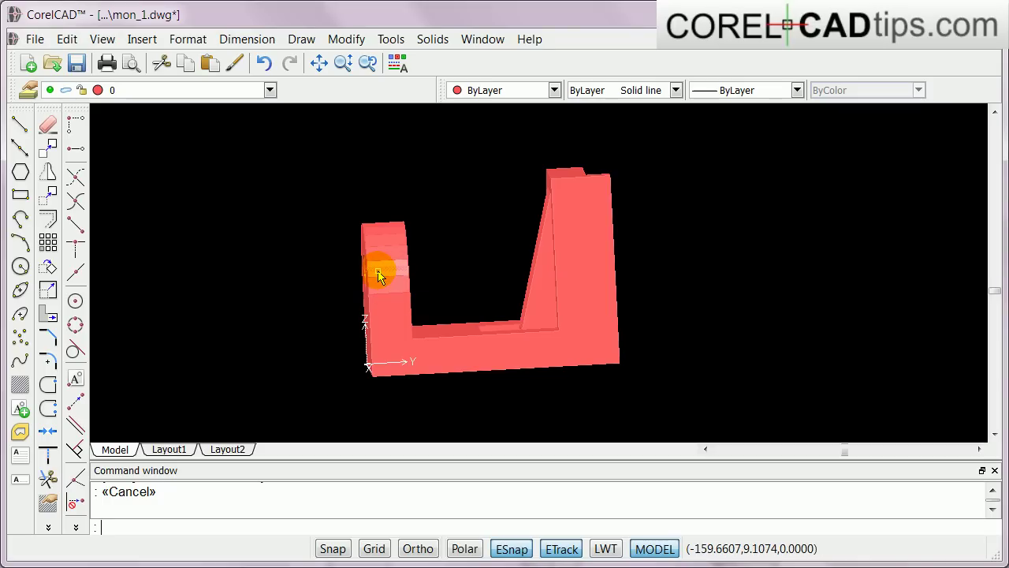
Step: Orbit the bracket through several new angles, exit with Esc, and pan it upward slightly right
{"action": "mouse_move", "coordinate": [378, 272]}
{"action": "middle_mouse_down", "text": "shift"}
{"action": "mouse_move", "coordinate": [473, 275]}
{"action": "mouse_move", "coordinate": [514, 248]}
{"action": "mouse_move", "coordinate": [584, 241]}
{"action": "mouse_move", "coordinate": [541, 140]}
{"action": "mouse_move", "coordinate": [486, 281]}
{"action": "middle_mouse_up", "text": "shift"}
{"action": "left_click_drag", "start_coordinate": [414, 293], "coordinate": [573, 260]}
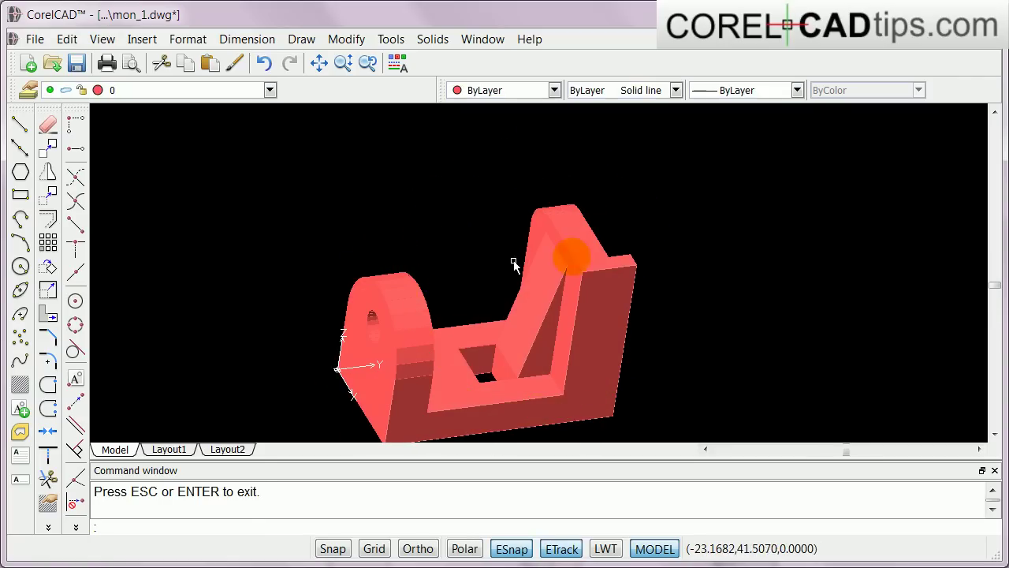
{"action": "mouse_move", "coordinate": [755, 247]}
{"action": "left_mouse_down"}
{"action": "mouse_move", "coordinate": [743, 287]}
{"action": "mouse_move", "coordinate": [733, 250]}
{"action": "left_mouse_up"}
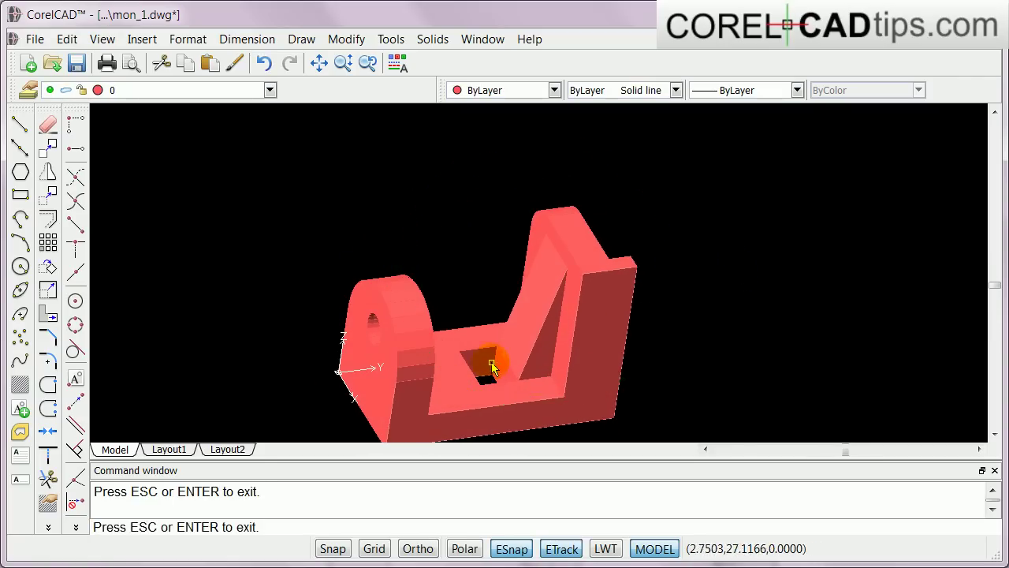
{"action": "mouse_move", "coordinate": [478, 360]}
{"action": "left_mouse_down"}
{"action": "mouse_move", "coordinate": [513, 320]}
{"action": "mouse_move", "coordinate": [504, 326]}
{"action": "left_mouse_up"}
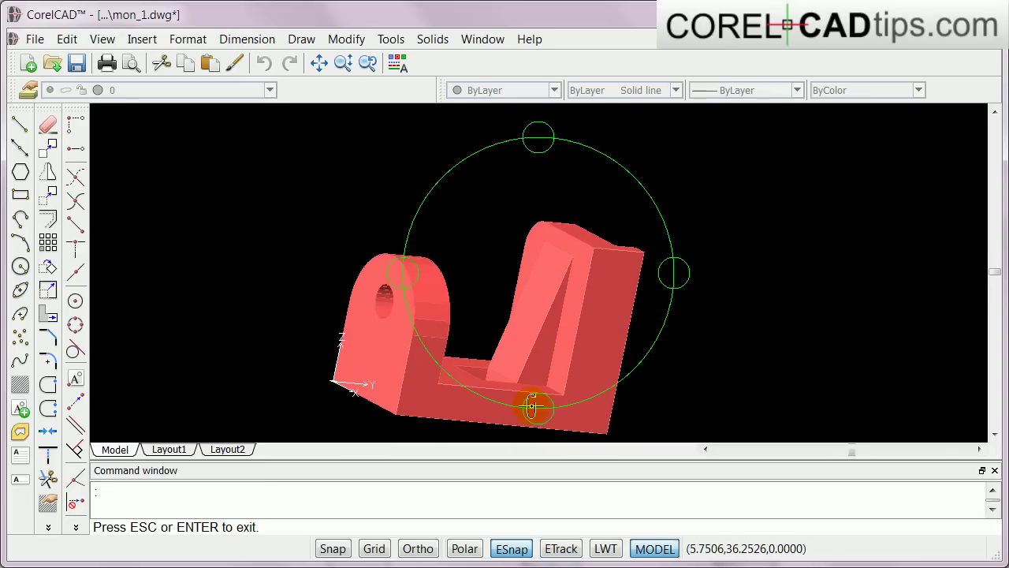
{"action": "key", "text": "Escape"}
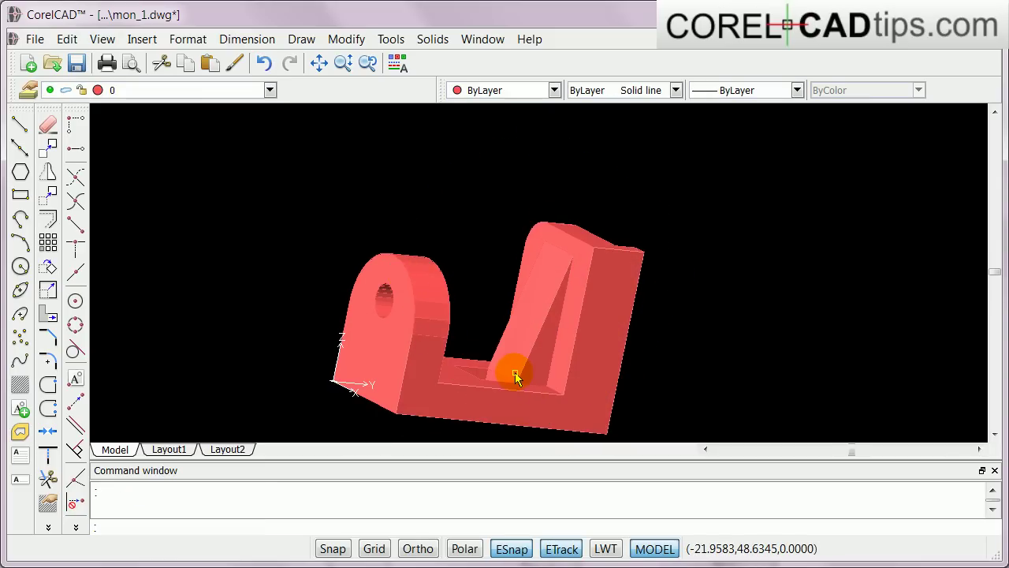
{"action": "mouse_move", "coordinate": [505, 375]}
{"action": "middle_mouse_down"}
{"action": "mouse_move", "coordinate": [525, 332]}
{"action": "mouse_move", "coordinate": [517, 323]}
{"action": "middle_mouse_up"}
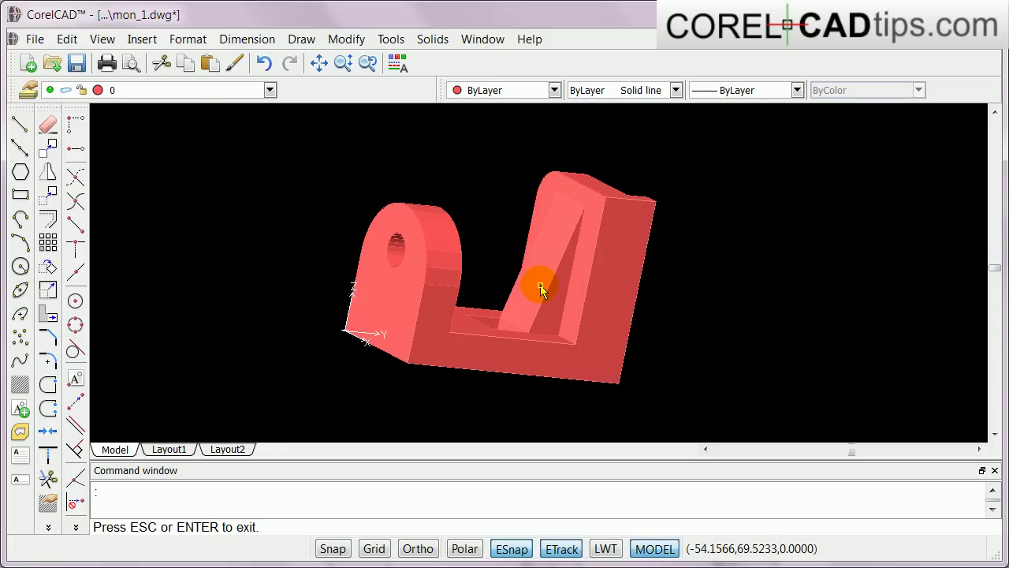